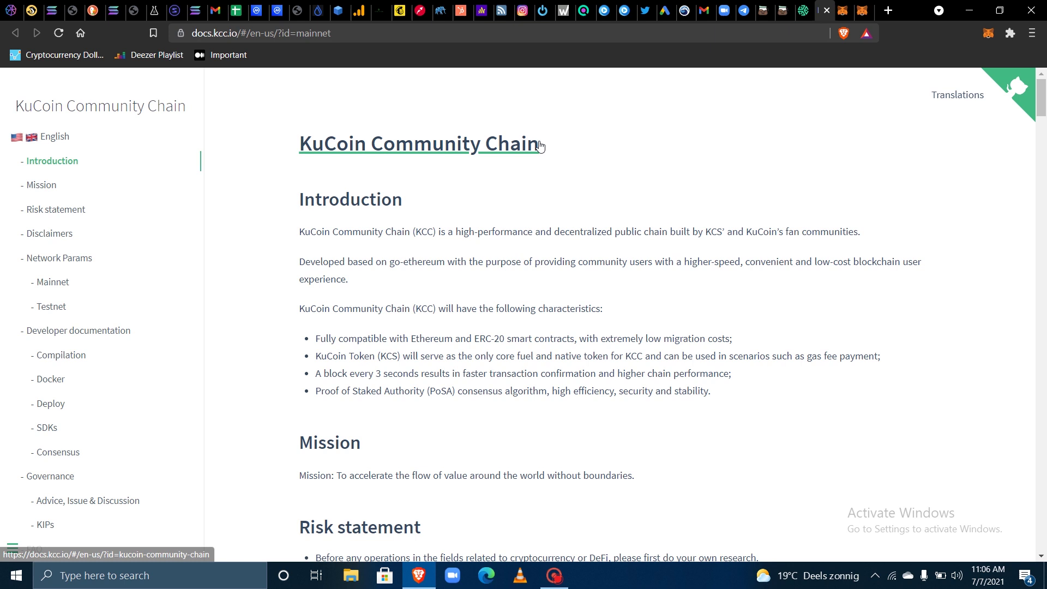
# Step: Highlight the KuCoin Community Chain title, heading and mission statement in the docs
pyautogui.moveTo(550, 152); pyautogui.dragTo(296, 152)
pyautogui.click(521, 213)
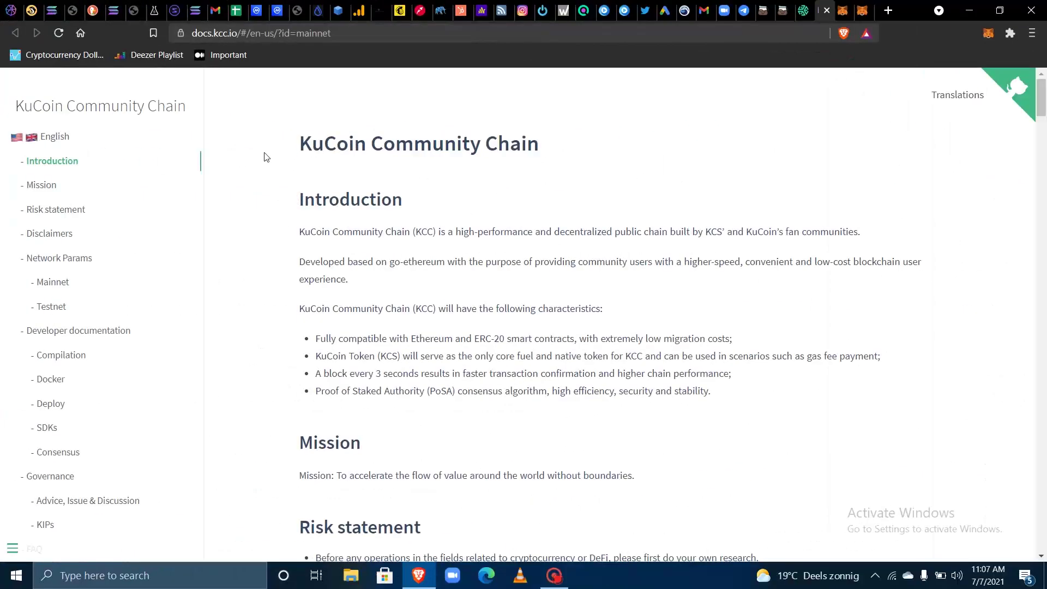
pyautogui.moveTo(299, 139); pyautogui.dragTo(542, 155)
pyautogui.click(455, 231)
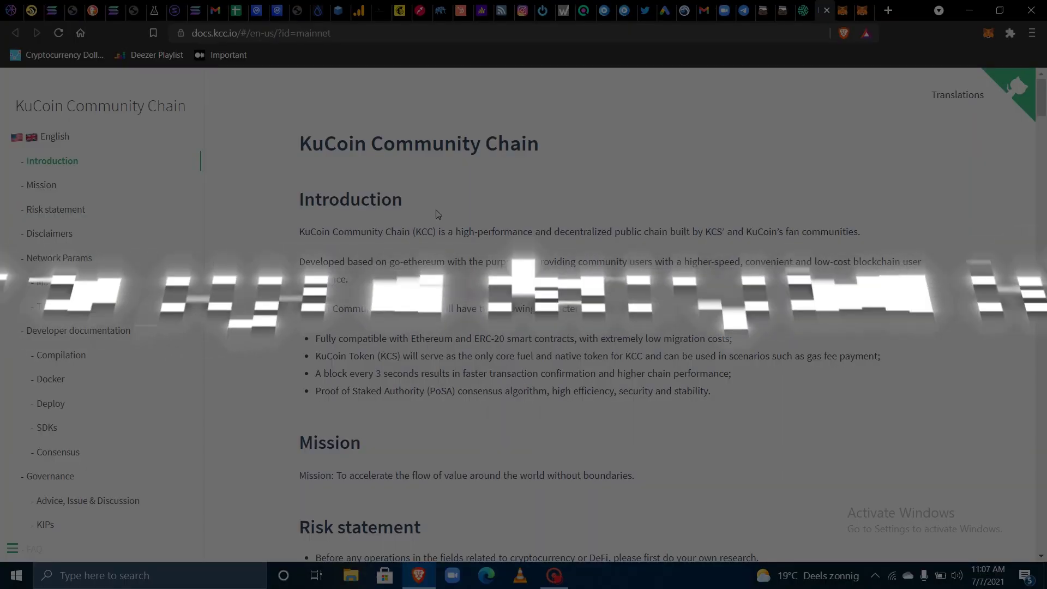
pyautogui.scroll(-1, 436, 213)
pyautogui.scroll(1, 418, 227)
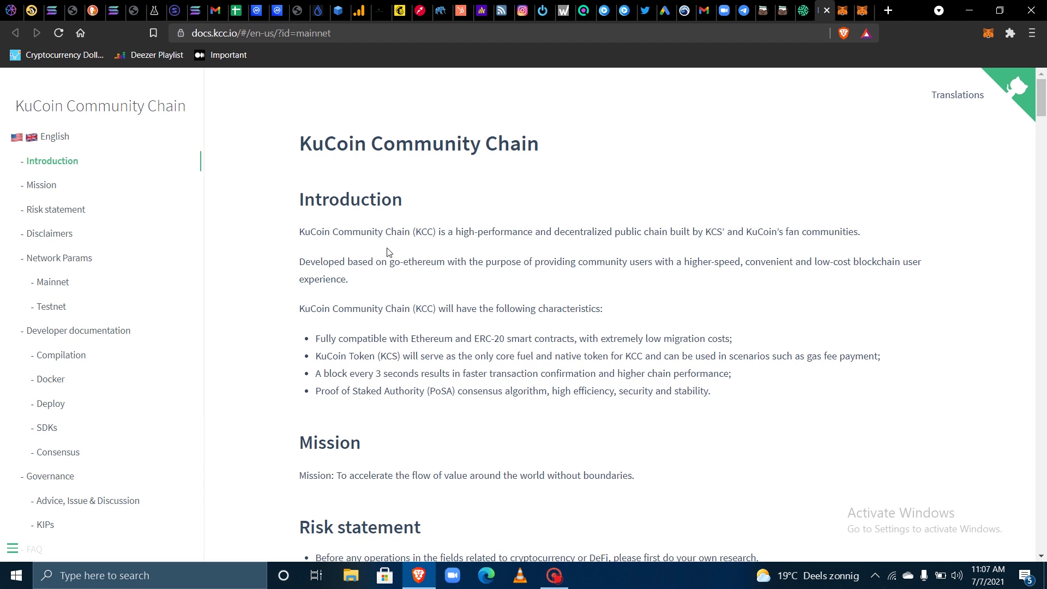
pyautogui.scroll(-1, 385, 253)
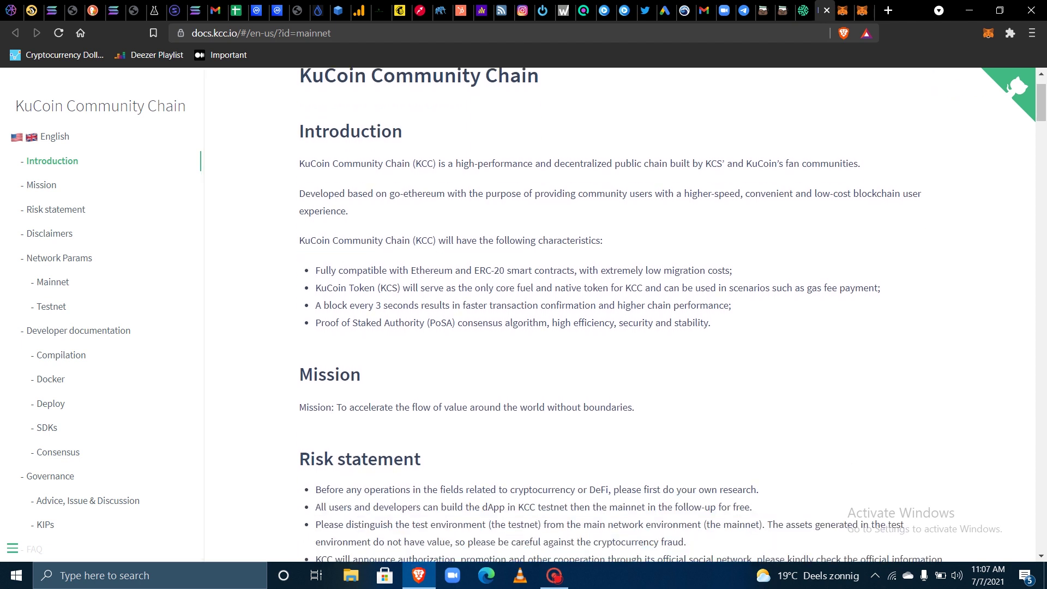
pyautogui.moveTo(336, 406); pyautogui.dragTo(630, 416)
pyautogui.click(631, 417)
# Step: Highlight the Introduction paragraphs, including the go-ethereum paragraph, while reading them
pyautogui.moveTo(299, 163)
pyautogui.mouseDown()
pyautogui.moveTo(432, 190)
pyautogui.moveTo(562, 145)
pyautogui.moveTo(695, 169)
pyautogui.moveTo(729, 172)
pyautogui.moveTo(724, 157)
pyautogui.moveTo(830, 171)
pyautogui.moveTo(785, 175)
pyautogui.moveTo(859, 172)
pyautogui.mouseUp()
pyautogui.click(783, 193)
pyautogui.moveTo(300, 196)
pyautogui.mouseDown()
pyautogui.moveTo(435, 214)
pyautogui.moveTo(449, 204)
pyautogui.mouseUp()
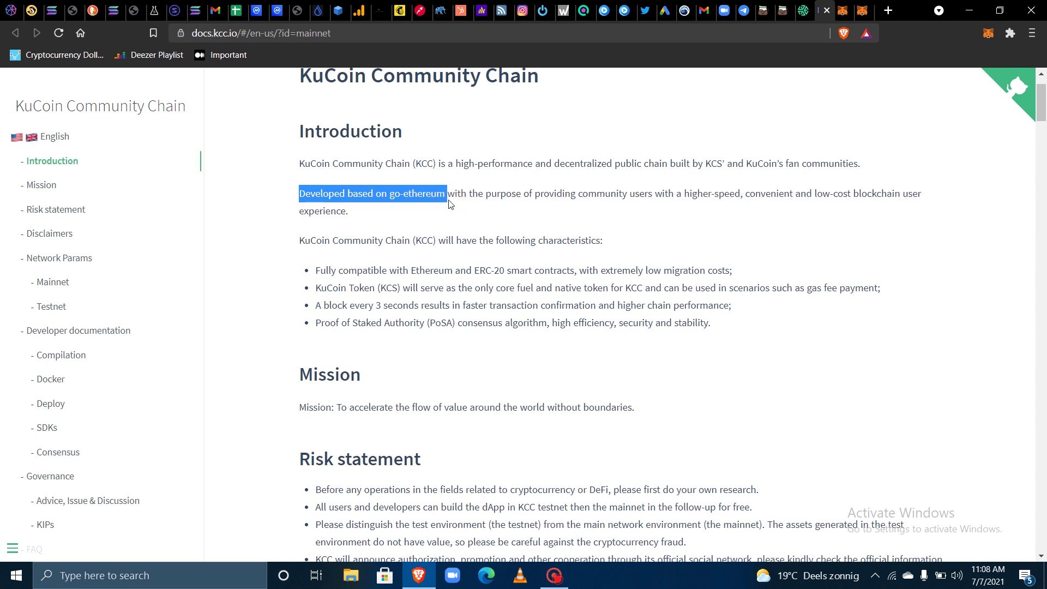
pyautogui.moveTo(448, 197); pyautogui.dragTo(596, 208)
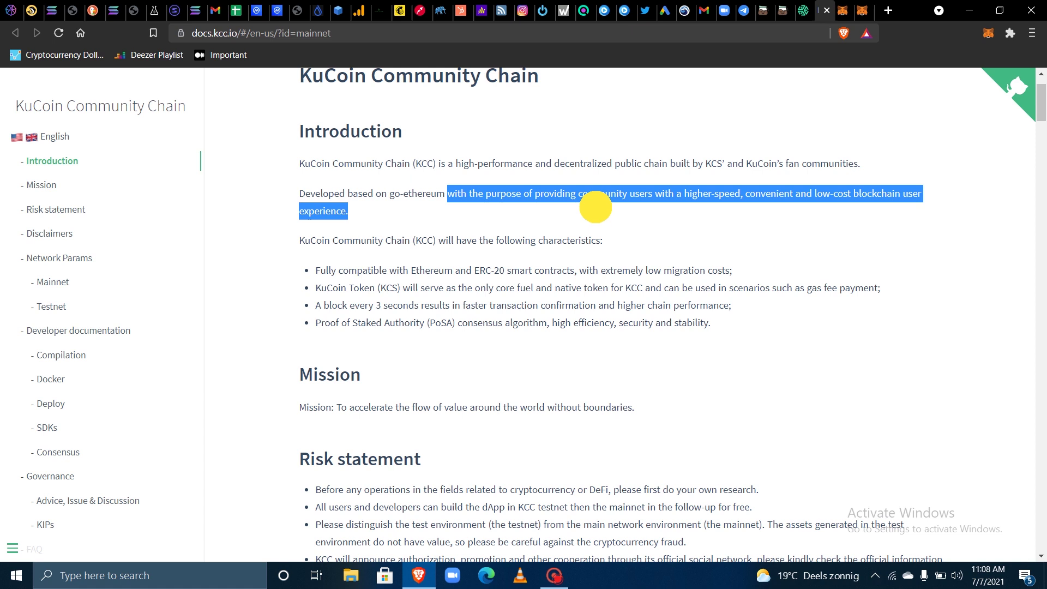
pyautogui.moveTo(595, 208); pyautogui.dragTo(843, 174)
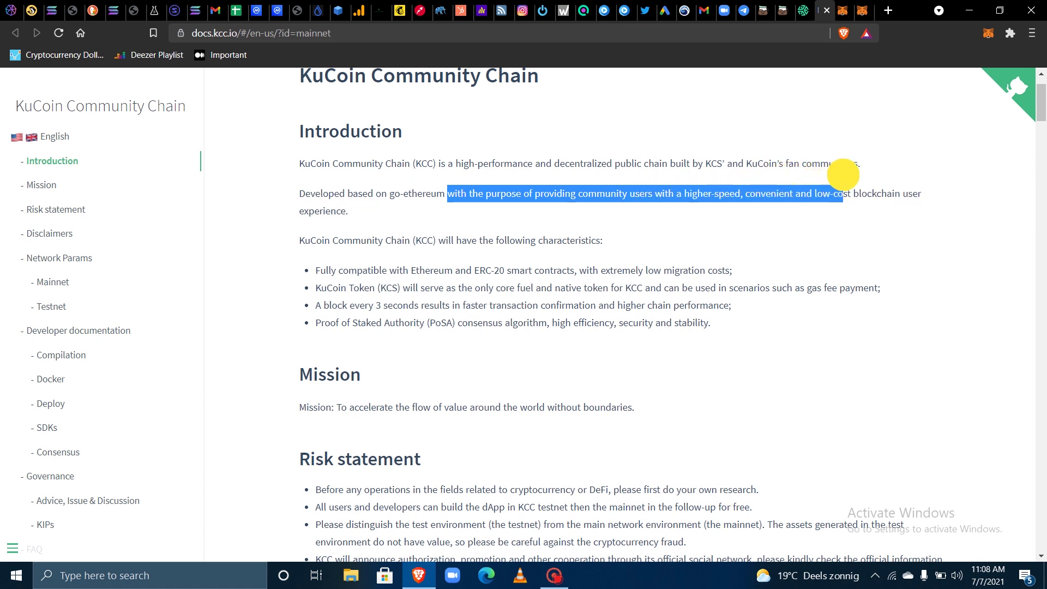
pyautogui.moveTo(842, 174); pyautogui.dragTo(857, 226)
pyautogui.click(858, 226)
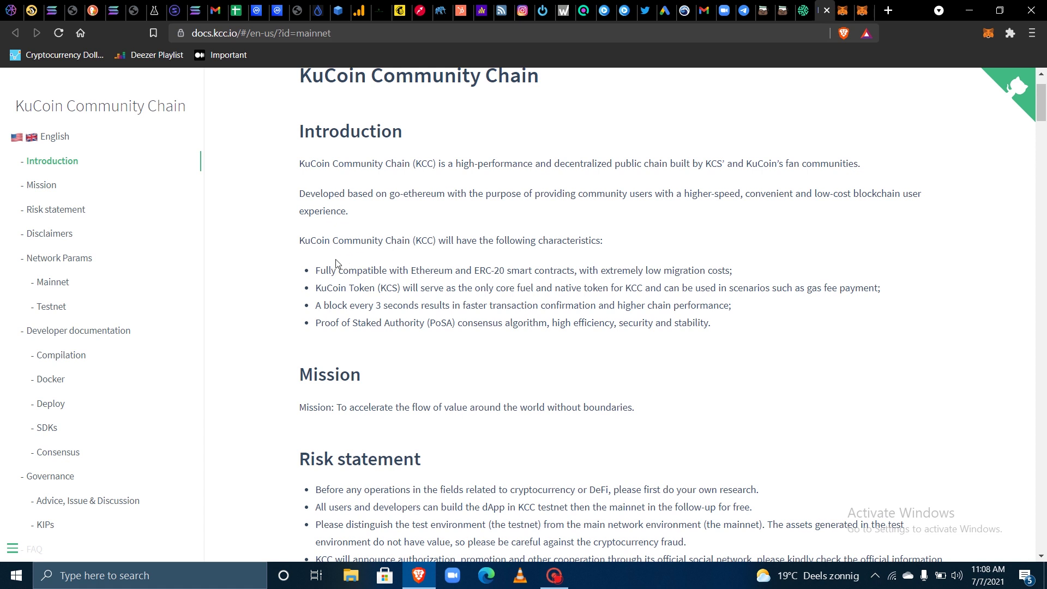
# Step: Highlight the Ethereum compatibility and KCS native token bullets, ending on 'KuCoin Token (KCS)'
pyautogui.moveTo(316, 270); pyautogui.dragTo(674, 270)
pyautogui.click(718, 283)
pyautogui.moveTo(315, 288); pyautogui.dragTo(645, 288)
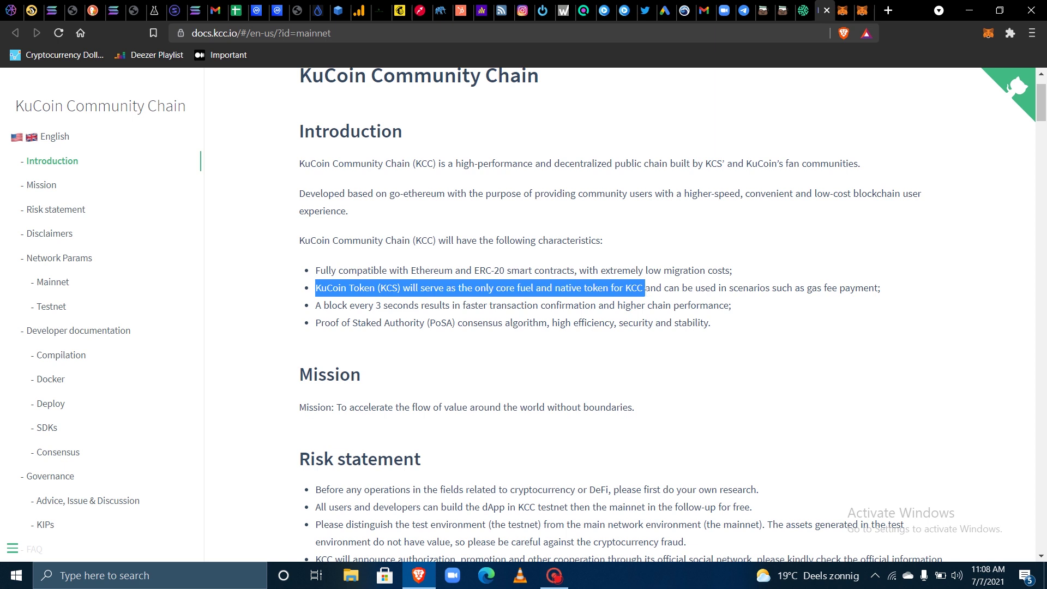
pyautogui.click(619, 301)
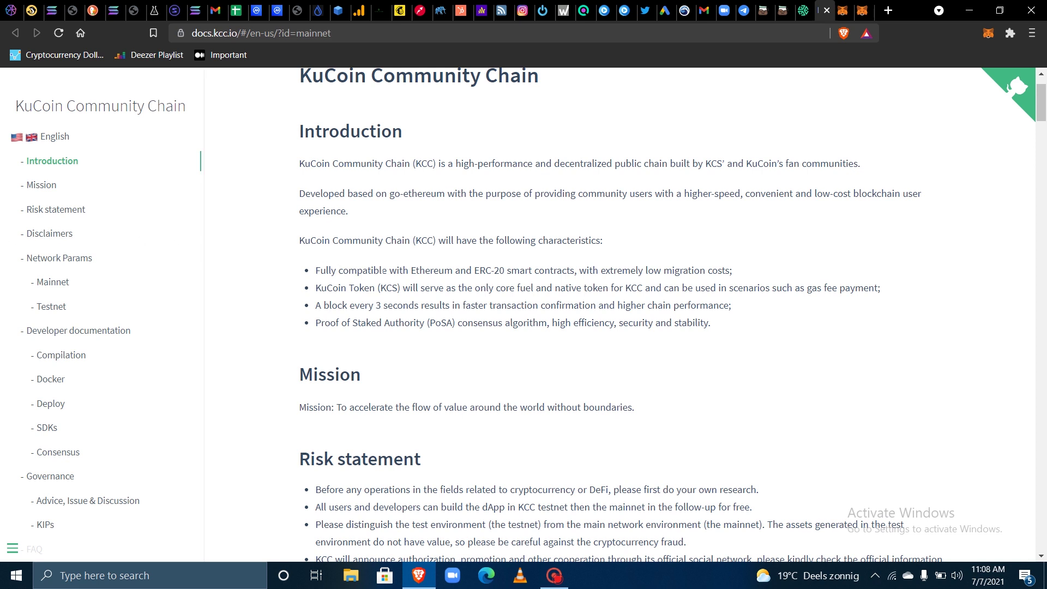
pyautogui.moveTo(400, 288); pyautogui.dragTo(315, 287)
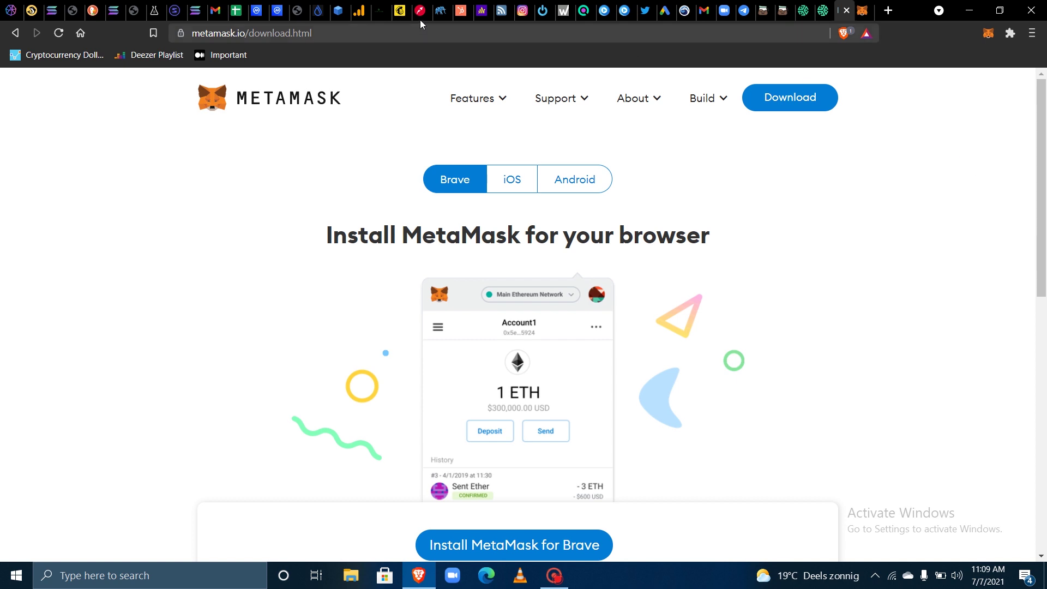
# Step: Select the MetaMask download page's web address in the address bar
pyautogui.click(206, 34)
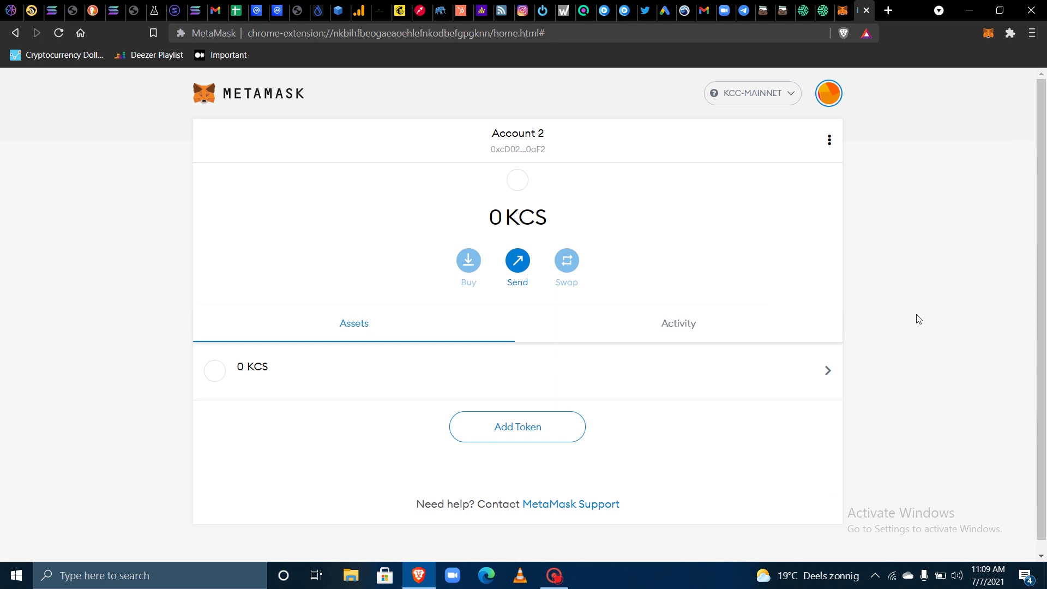
# Step: Go from the account menu to Settings > Networks to view KCC-MAINNET's details
pyautogui.click(825, 95)
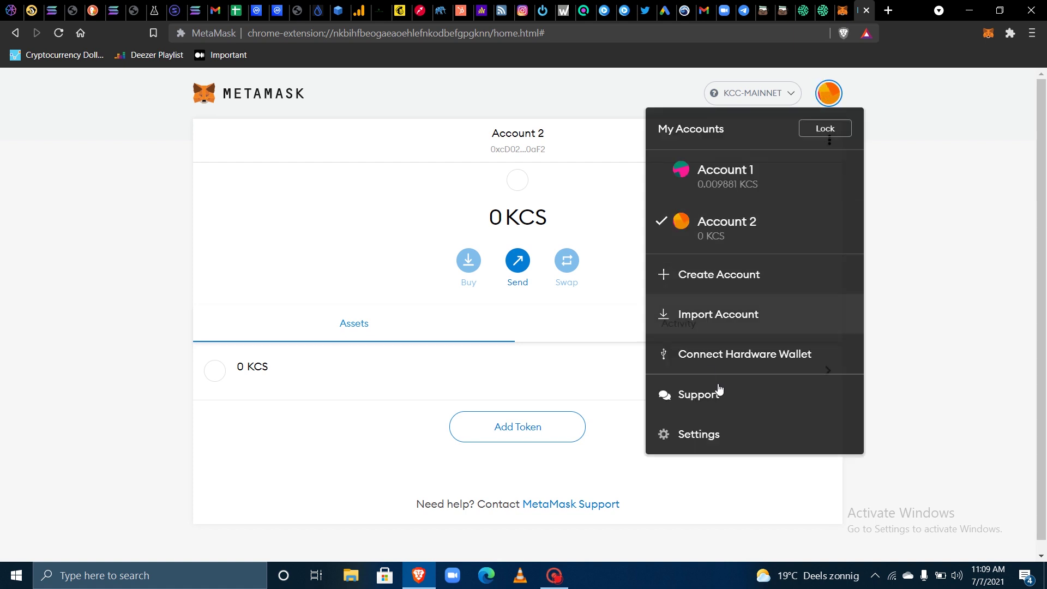
pyautogui.click(711, 443)
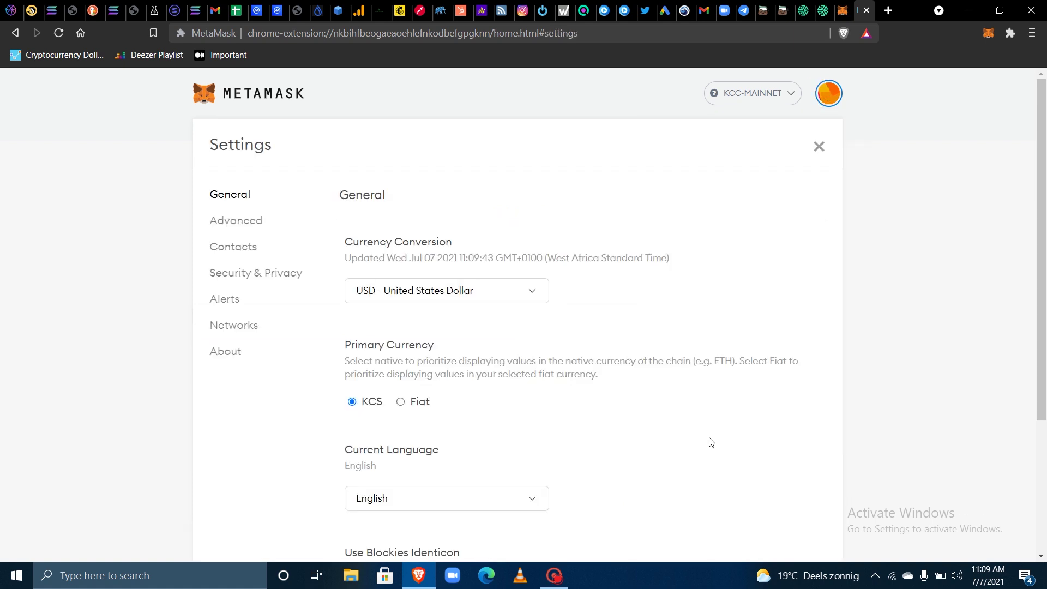
pyautogui.click(236, 324)
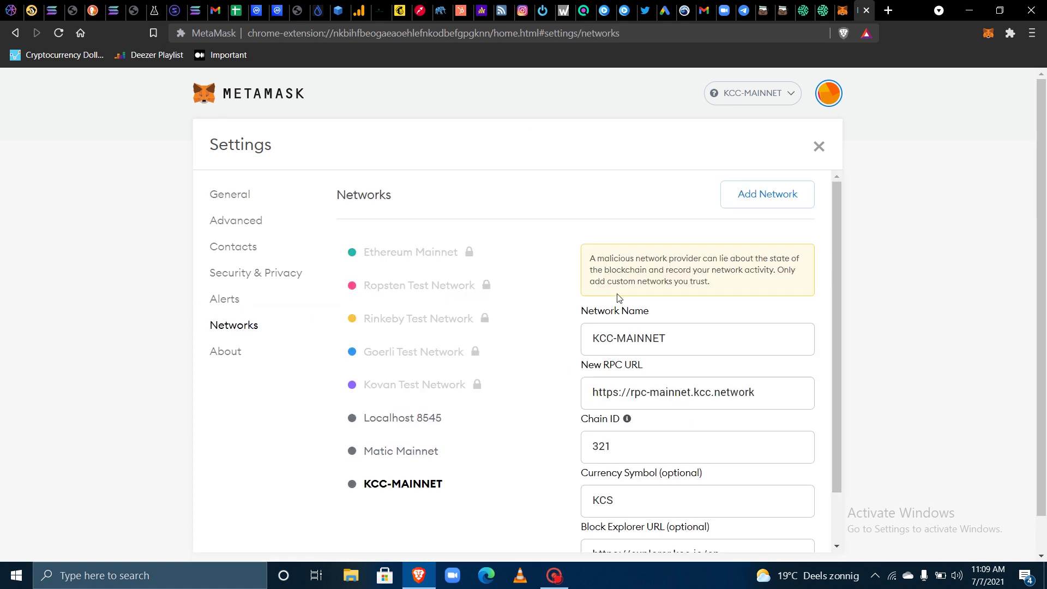
pyautogui.scroll(-2, 622, 294)
pyautogui.scroll(2, 704, 245)
pyautogui.scroll(-1, 753, 199)
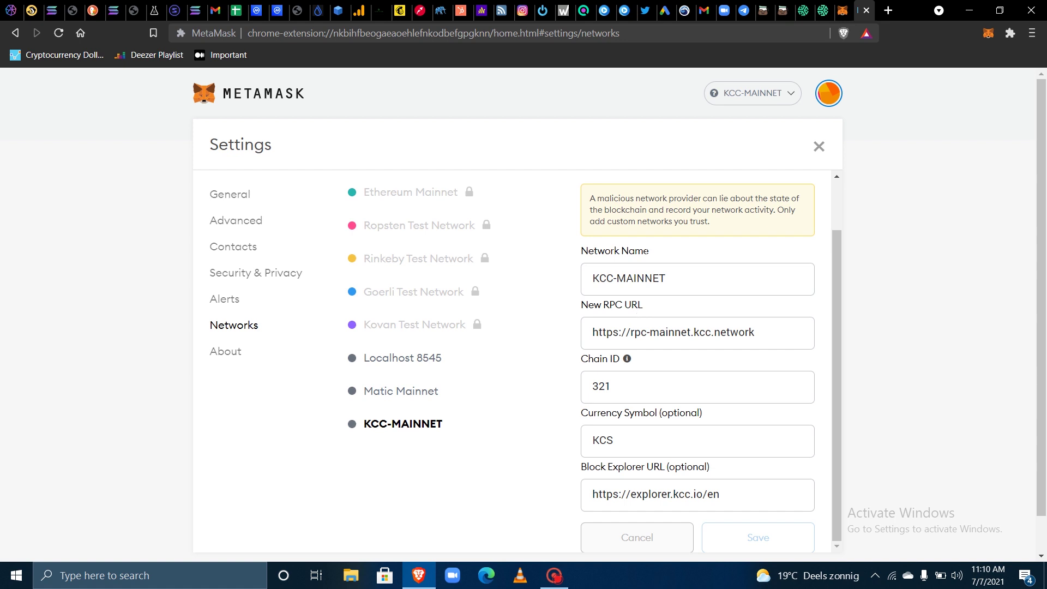
pyautogui.moveTo(651, 251); pyautogui.dragTo(575, 251)
pyautogui.moveTo(671, 278); pyautogui.dragTo(596, 276)
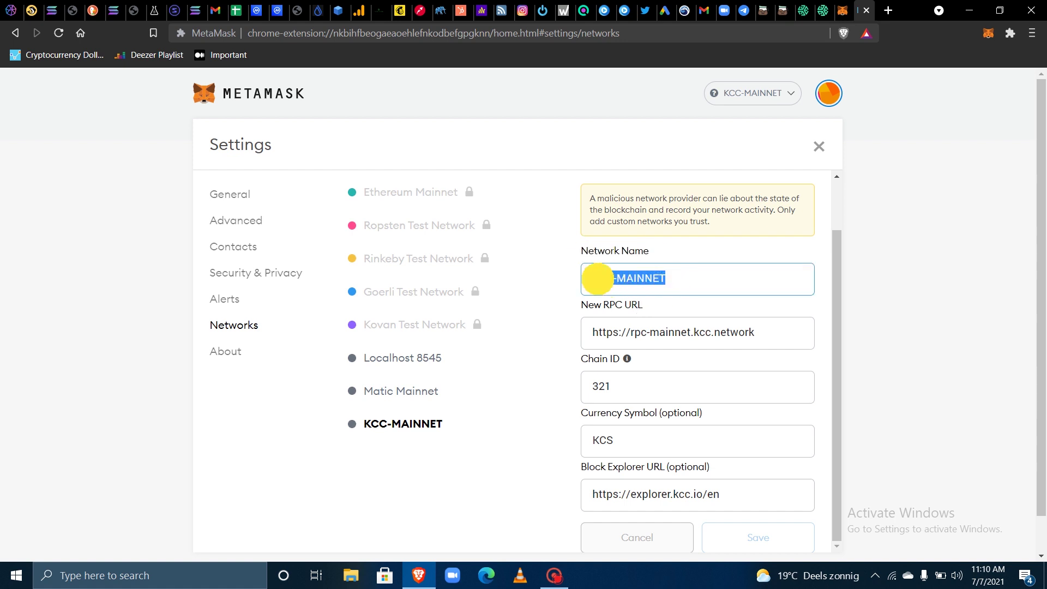
pyautogui.press('Right')
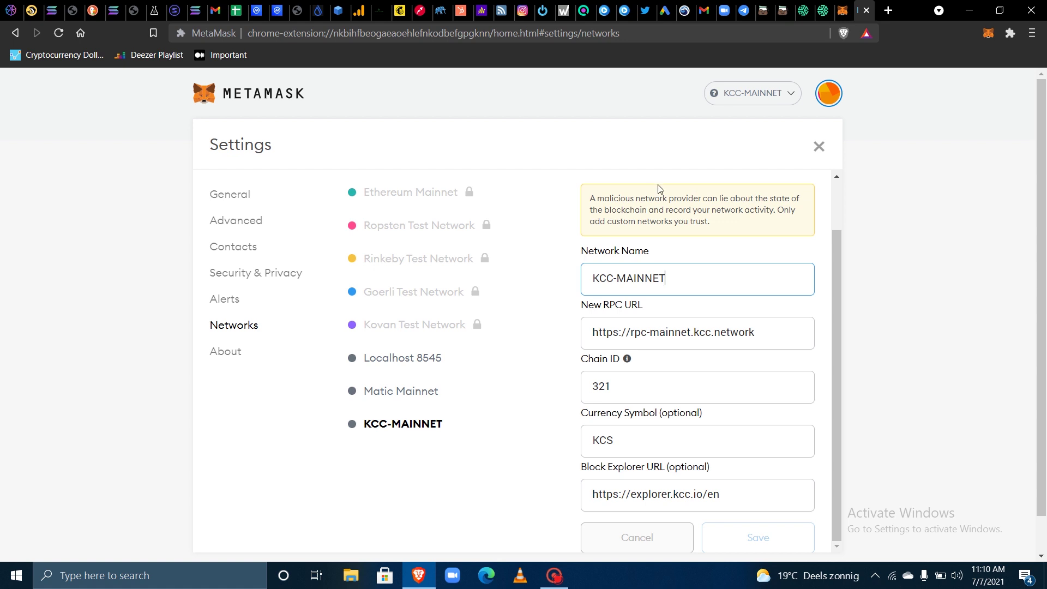
pyautogui.click(823, 6)
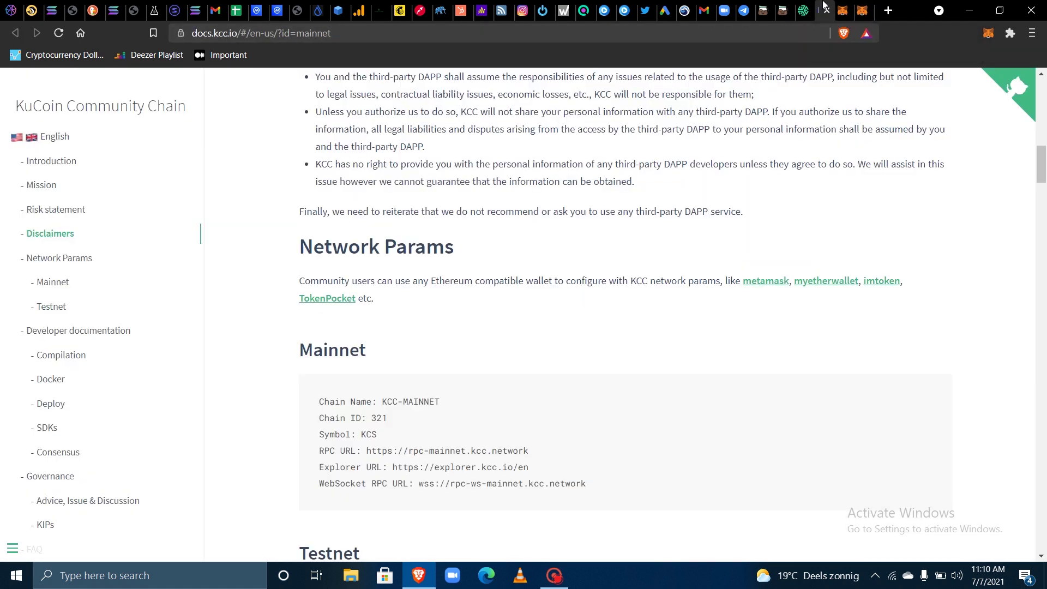
pyautogui.scroll(-3, 459, 322)
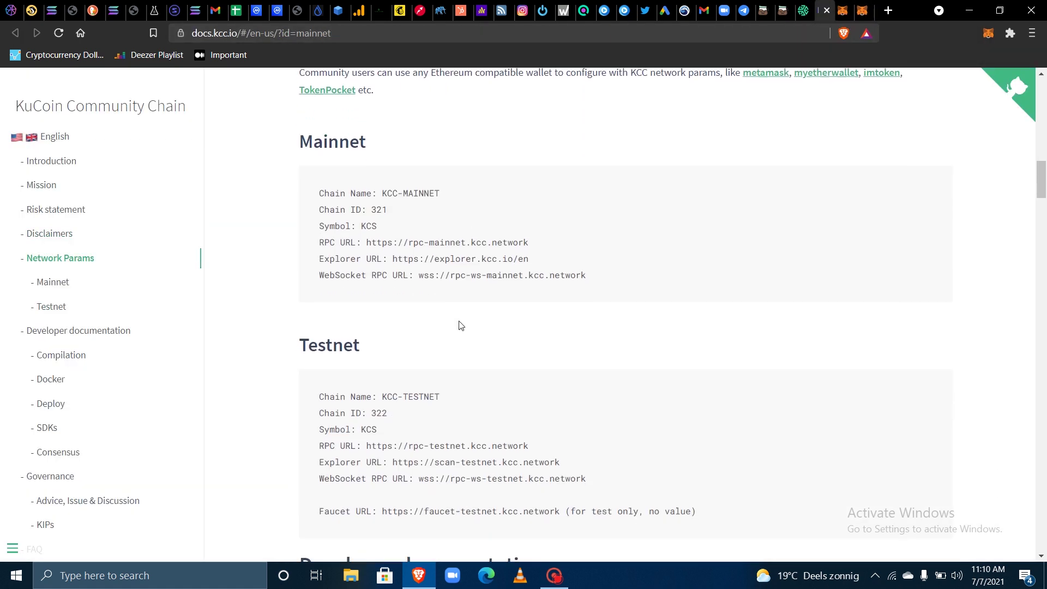
pyautogui.scroll(-1, 459, 323)
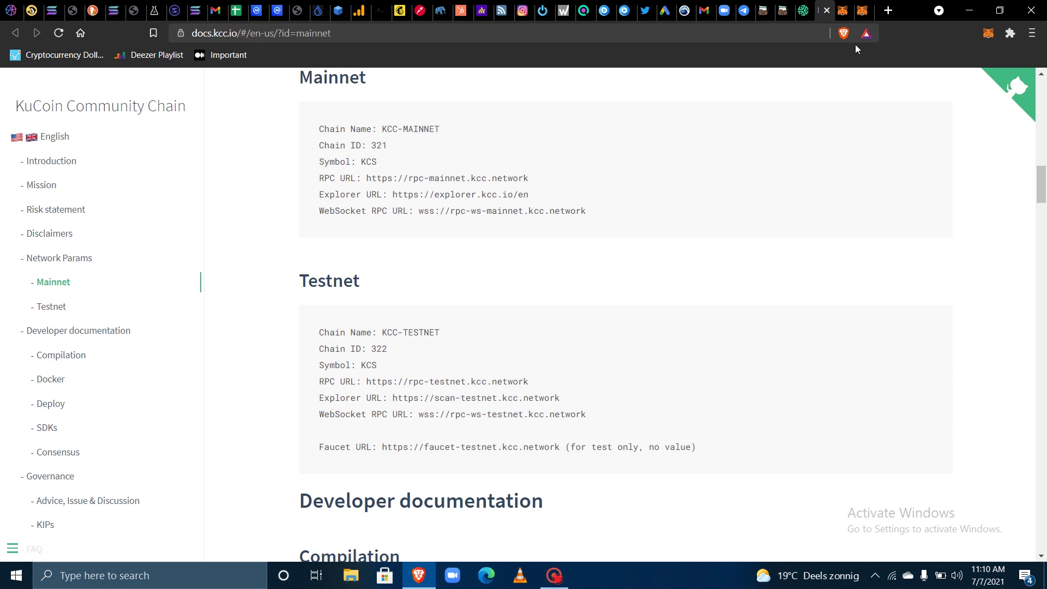
pyautogui.click(858, 4)
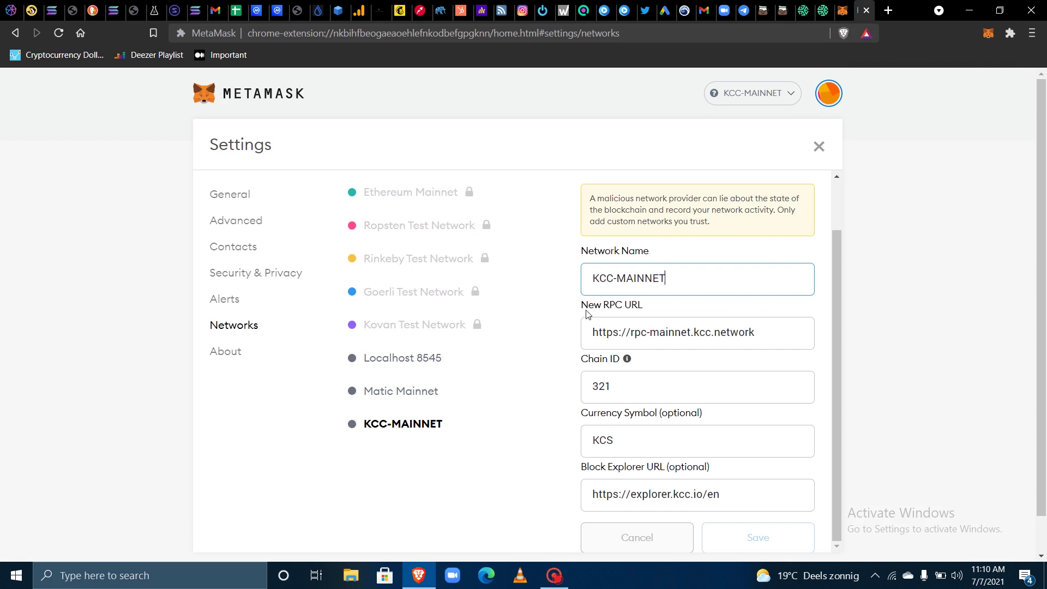
# Step: Verify KCC-MAINNET's name, RPC URL, chain ID 321, KCS symbol and explorer URL, then close Settings
pyautogui.moveTo(722, 278); pyautogui.dragTo(577, 272)
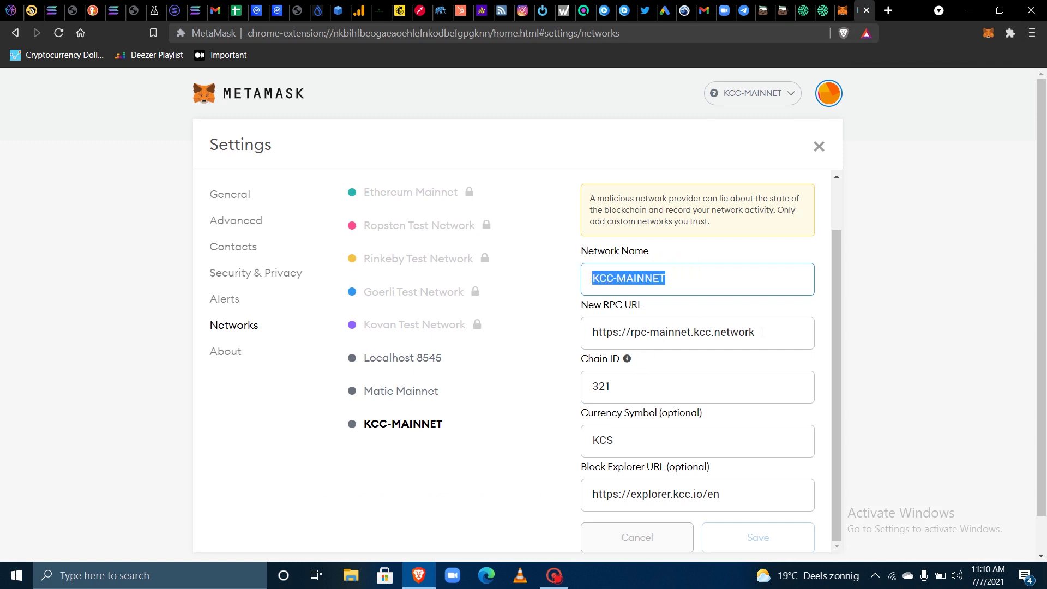
pyautogui.moveTo(774, 331); pyautogui.dragTo(580, 329)
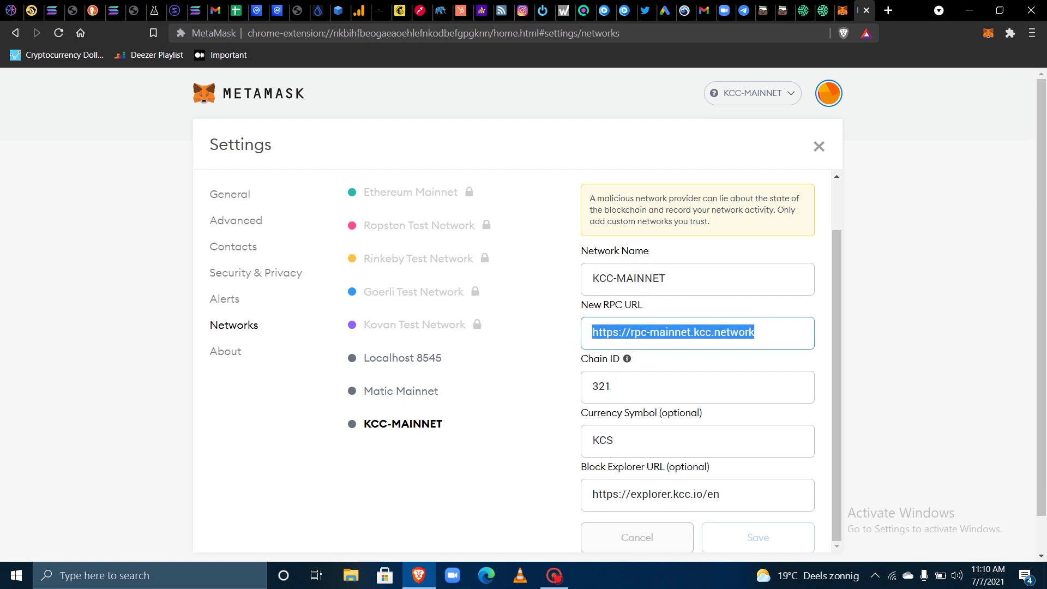
pyautogui.click(619, 385)
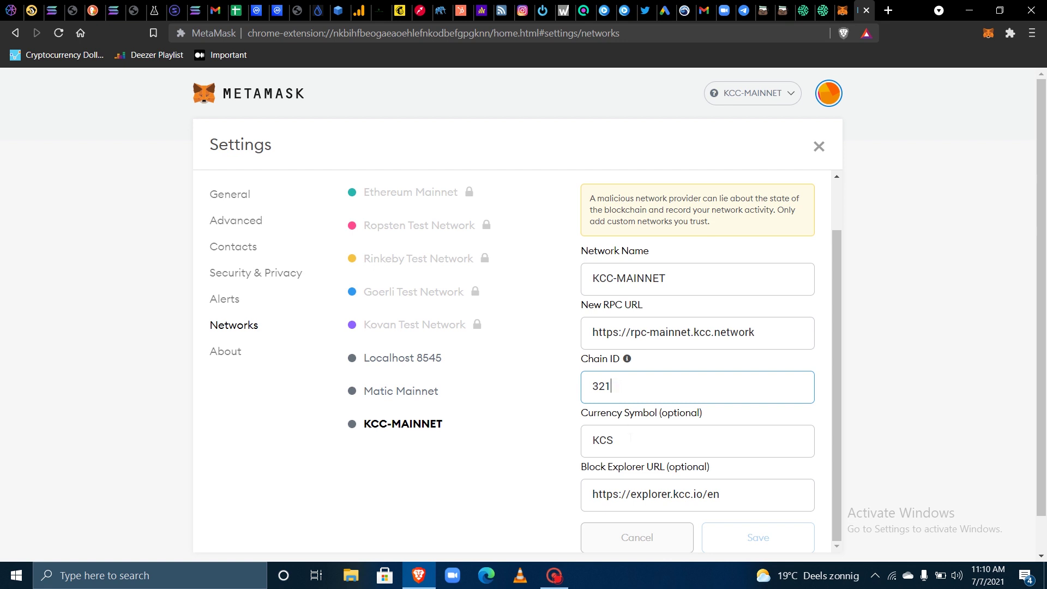
pyautogui.click(630, 440)
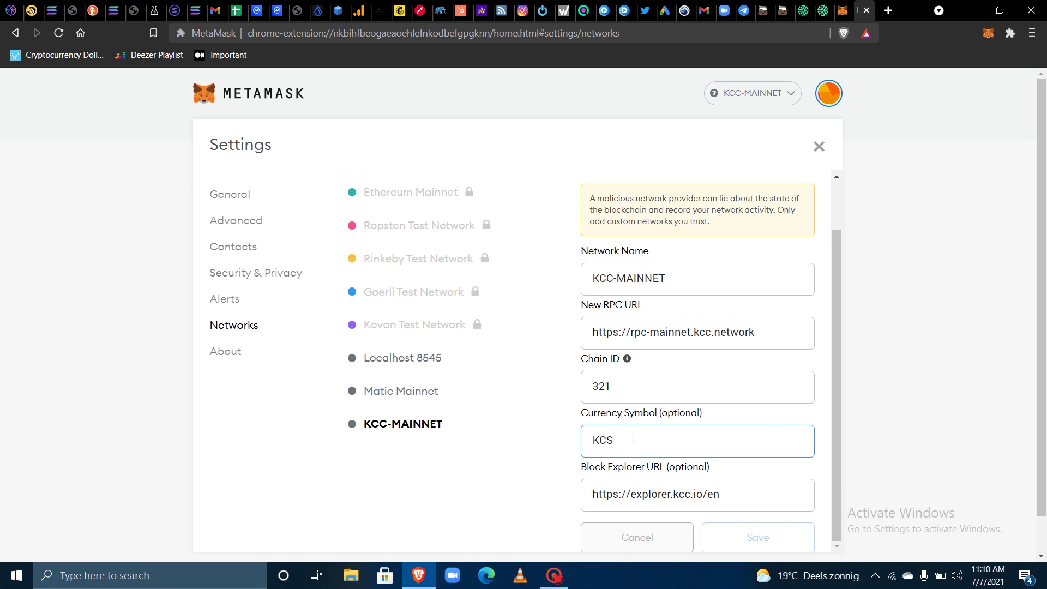
pyautogui.click(734, 501)
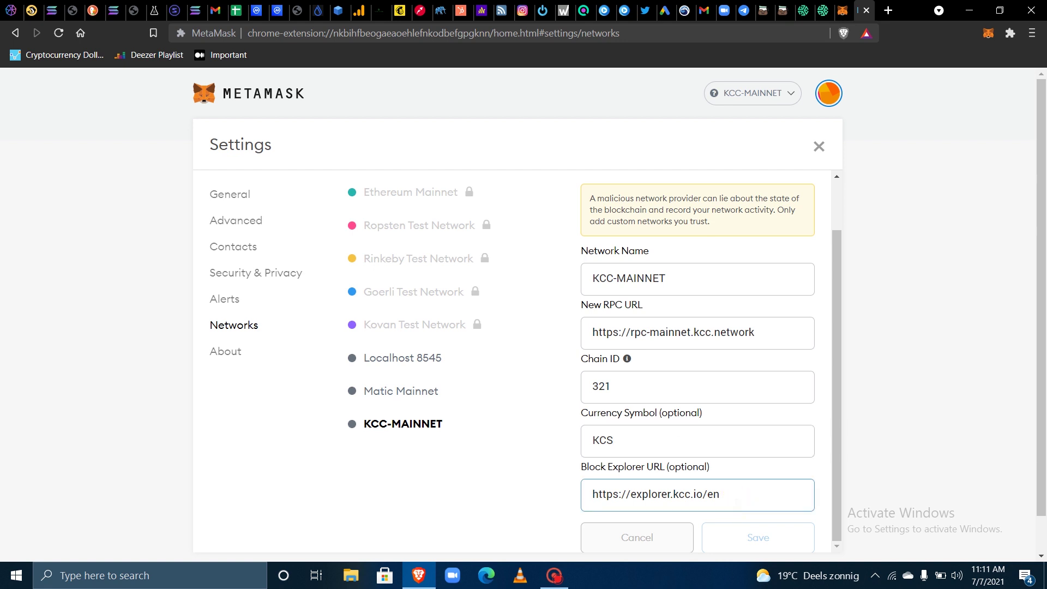
pyautogui.scroll(-1, 706, 305)
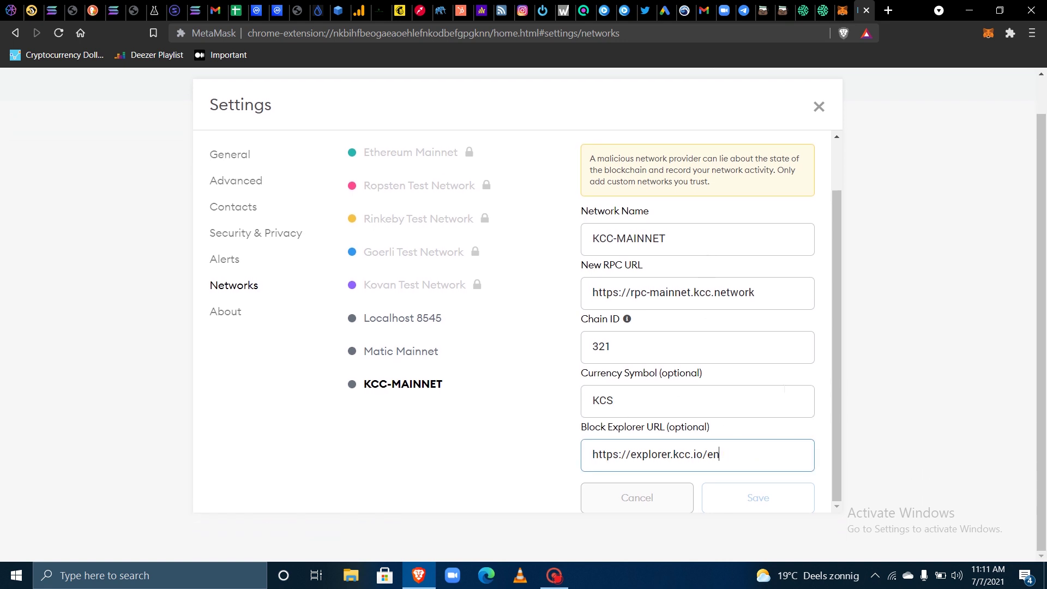
pyautogui.click(749, 495)
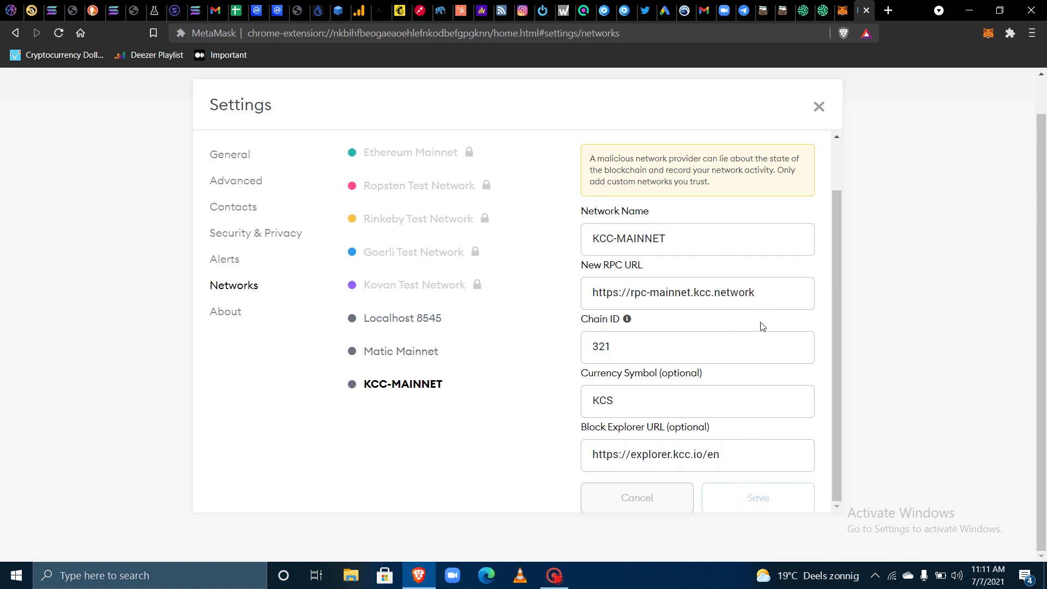
pyautogui.scroll(1, 752, 377)
pyautogui.click(819, 96)
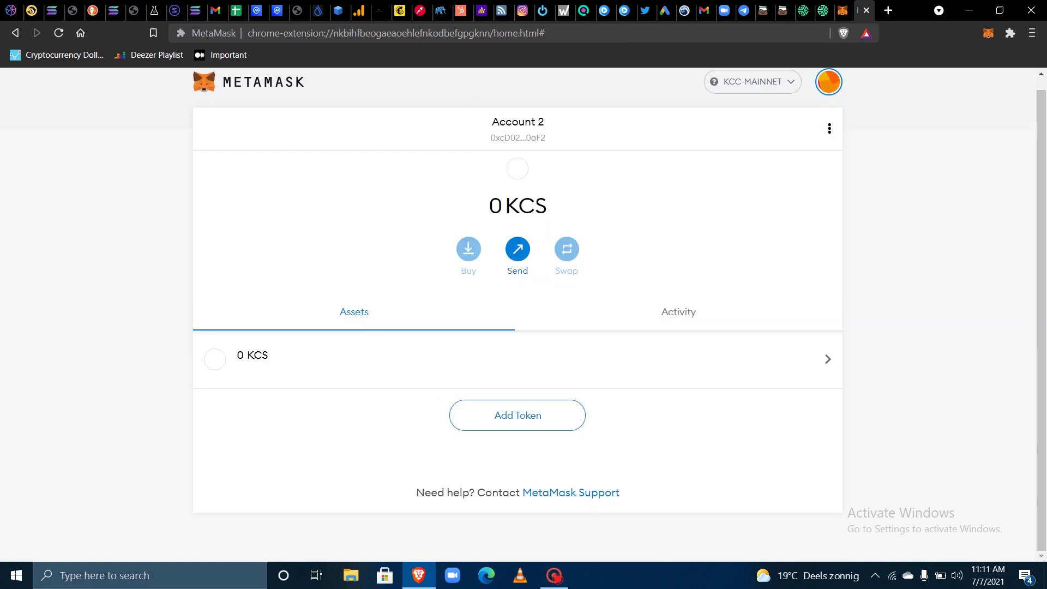
pyautogui.moveTo(545, 206); pyautogui.dragTo(485, 205)
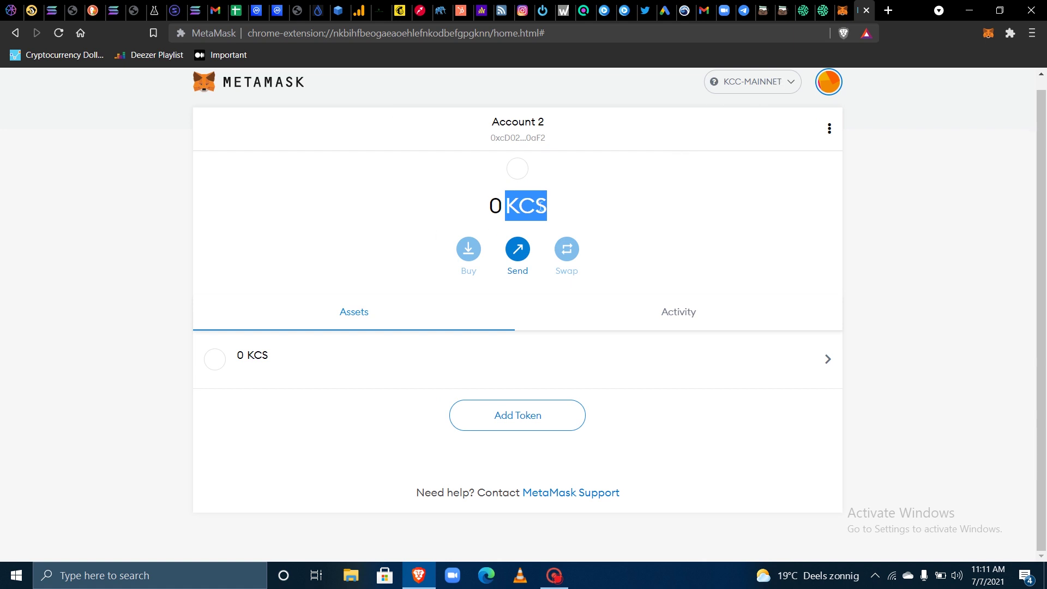
pyautogui.click(582, 203)
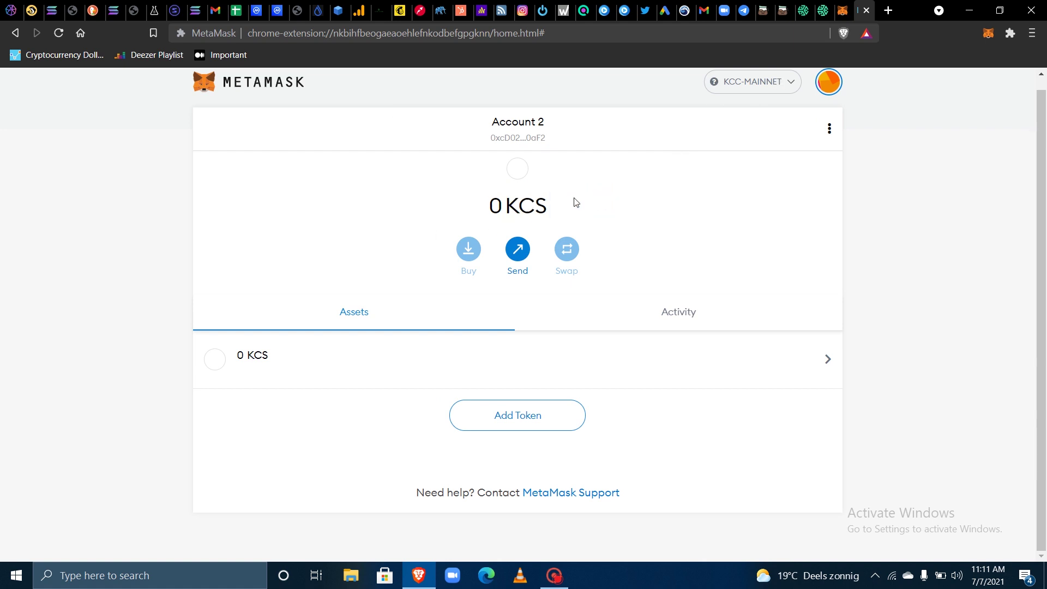
pyautogui.click(793, 82)
pyautogui.click(738, 182)
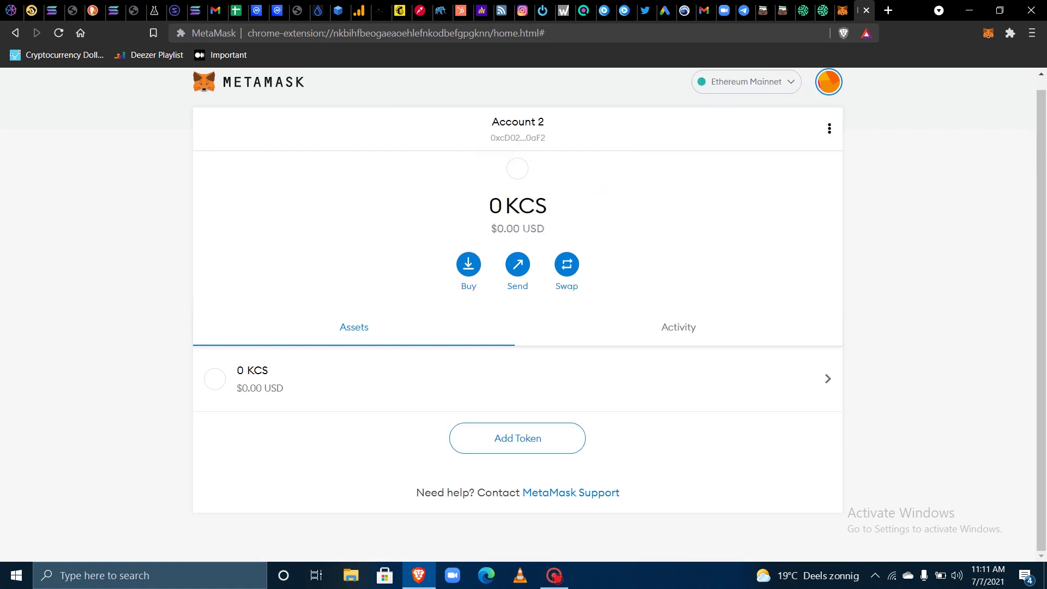
pyautogui.click(791, 89)
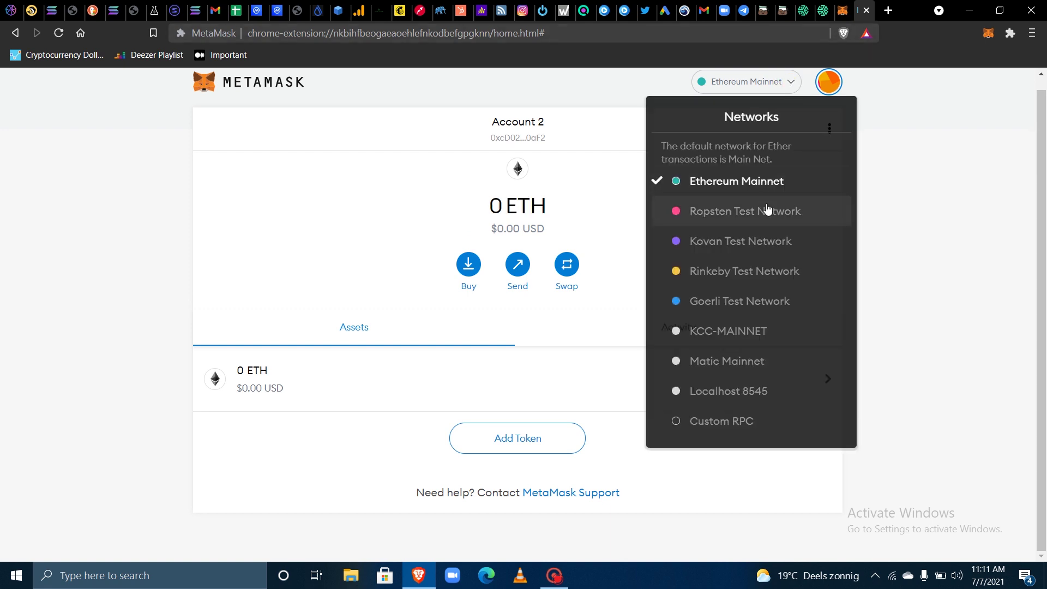
pyautogui.click(748, 360)
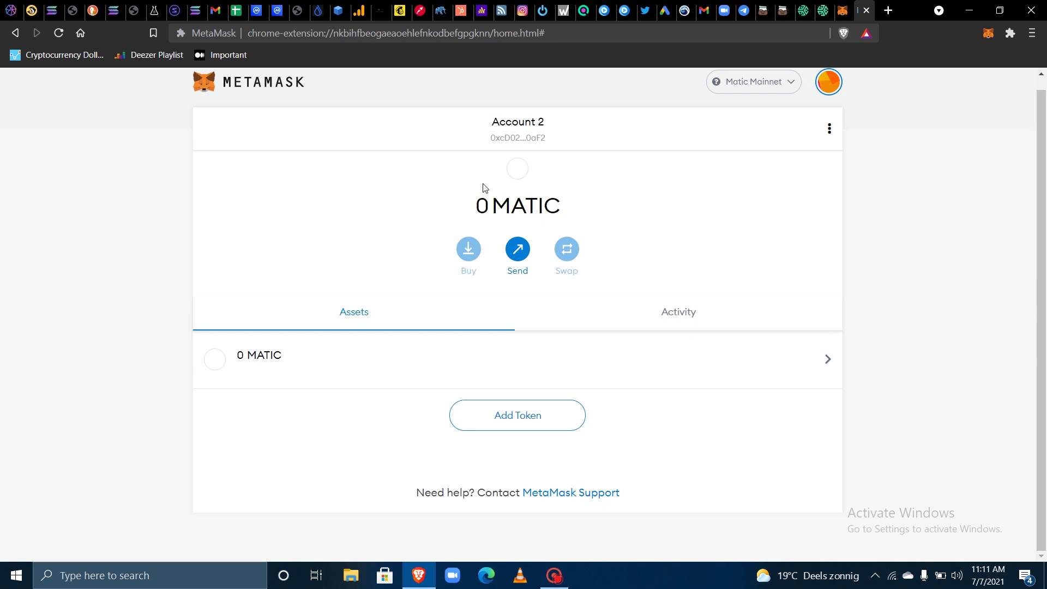
pyautogui.click(773, 81)
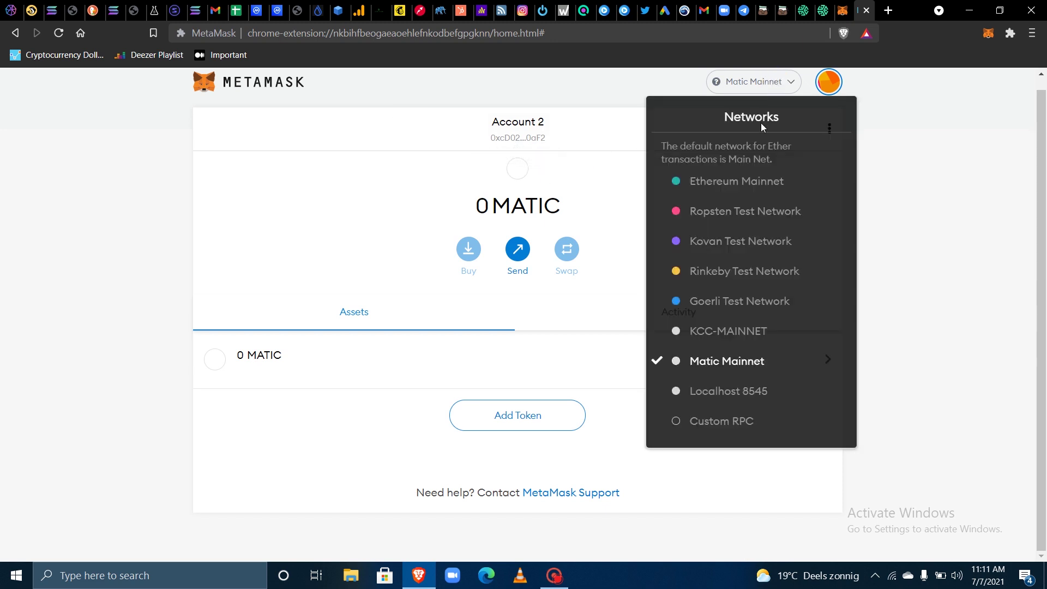
pyautogui.click(726, 331)
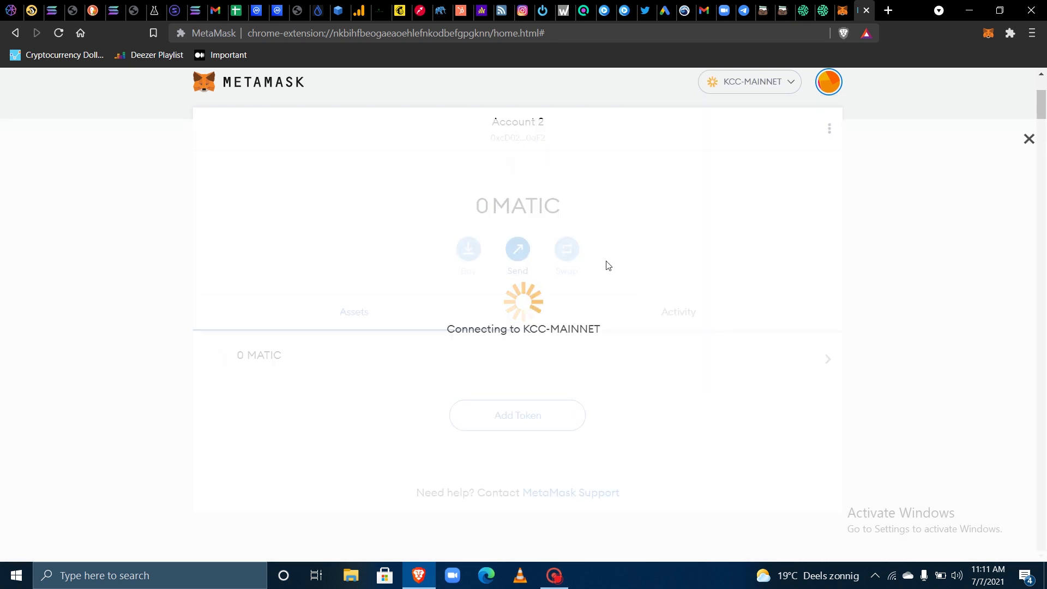